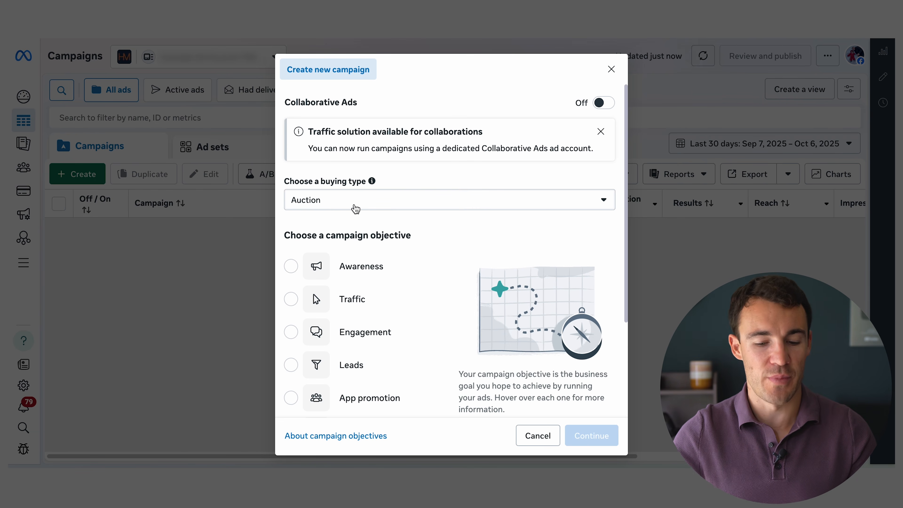
Create an Auction campaign with the Awareness objective and name it Omnipresent Content Campaign.
{"action": "mouse_move", "coordinate": [380, 281]}
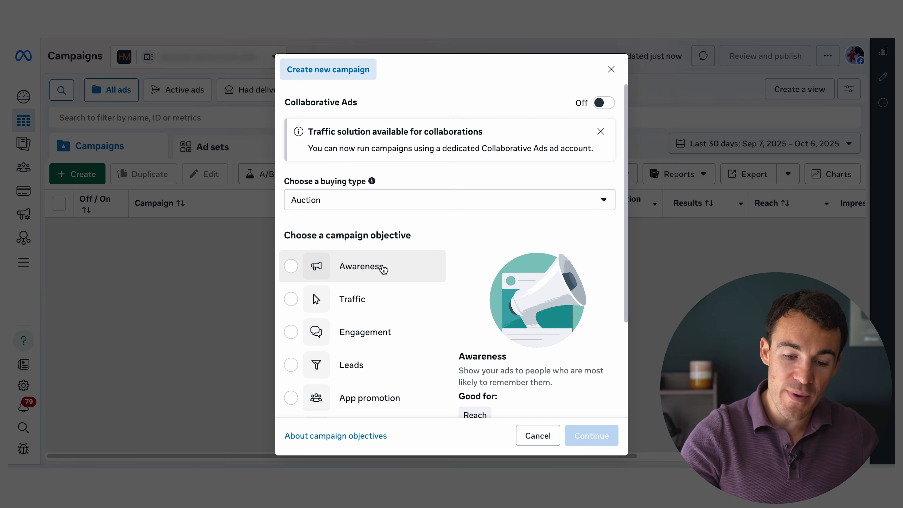
{"action": "left_click", "coordinate": [383, 270]}
{"action": "left_click", "coordinate": [587, 436]}
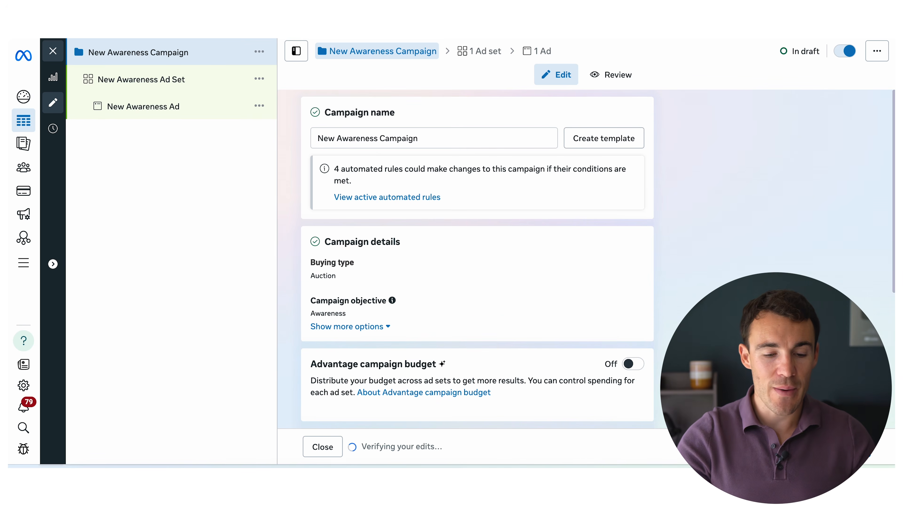
{"action": "left_click_drag", "start_coordinate": [374, 141], "coordinate": [294, 142]}
{"action": "type", "text": "Omnipresent Content"}
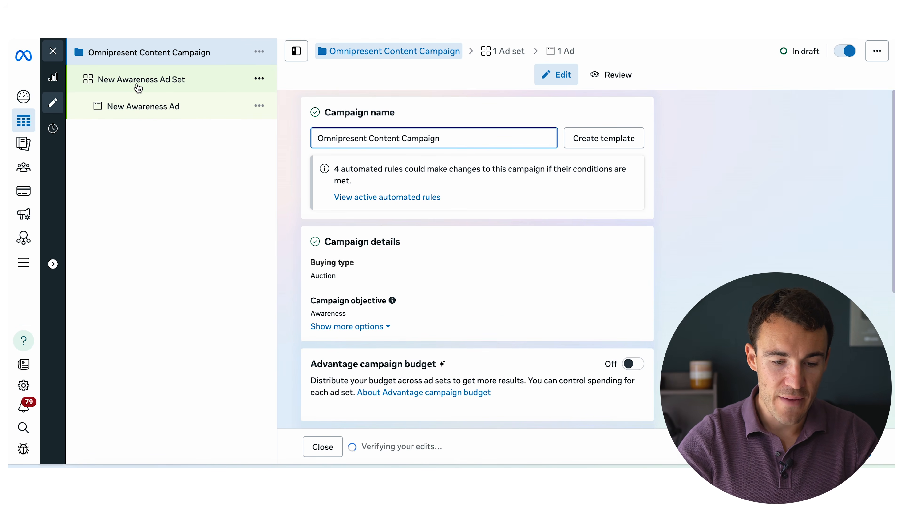
Duplicate the New Awareness Ad Set within the original campaign, making 13 copies.
{"action": "left_click", "coordinate": [53, 51]}
{"action": "left_click", "coordinate": [229, 147]}
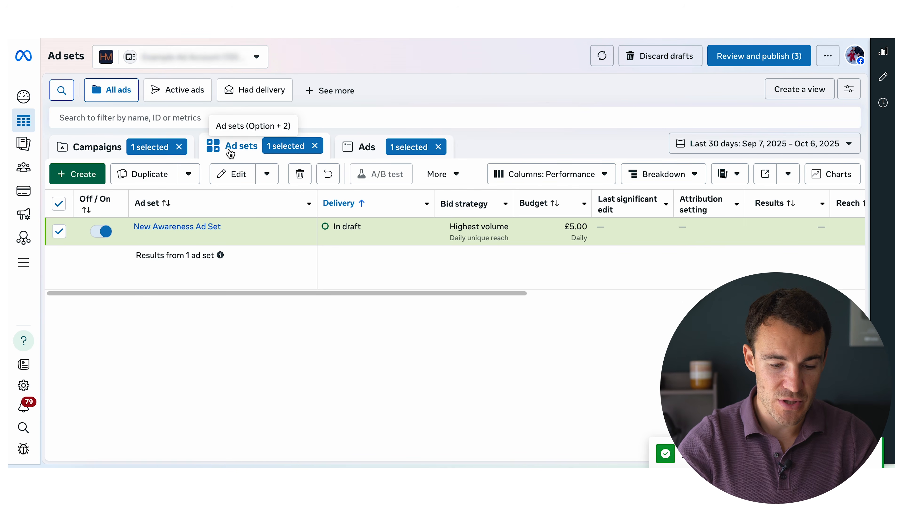
{"action": "left_click", "coordinate": [219, 239]}
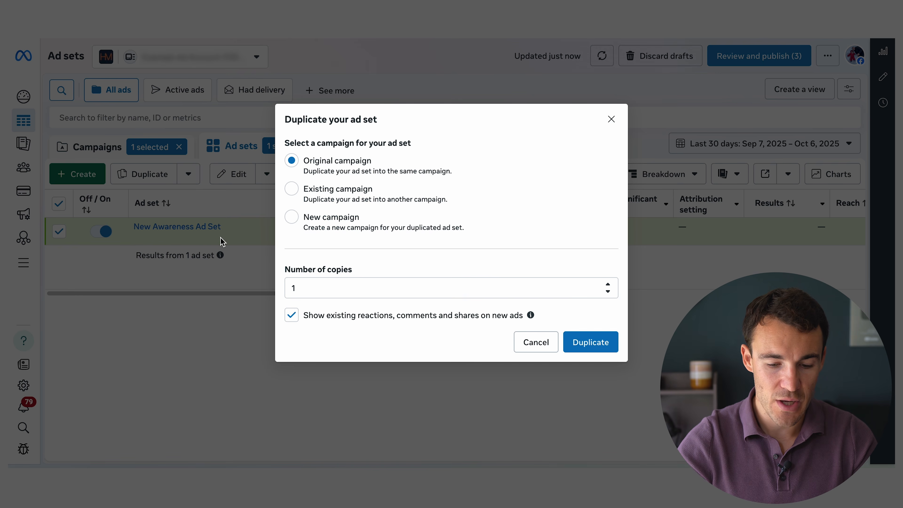
{"action": "left_click", "coordinate": [608, 284]}
{"action": "left_click", "coordinate": [608, 285]}
{"action": "left_click", "coordinate": [608, 285]}
{"action": "left_click", "coordinate": [608, 285]}
{"action": "left_click", "coordinate": [608, 285]}
{"action": "left_click", "coordinate": [608, 285]}
{"action": "left_click", "coordinate": [608, 285]}
{"action": "left_click", "coordinate": [608, 284]}
{"action": "left_click", "coordinate": [608, 284]}
{"action": "left_click", "coordinate": [608, 284]}
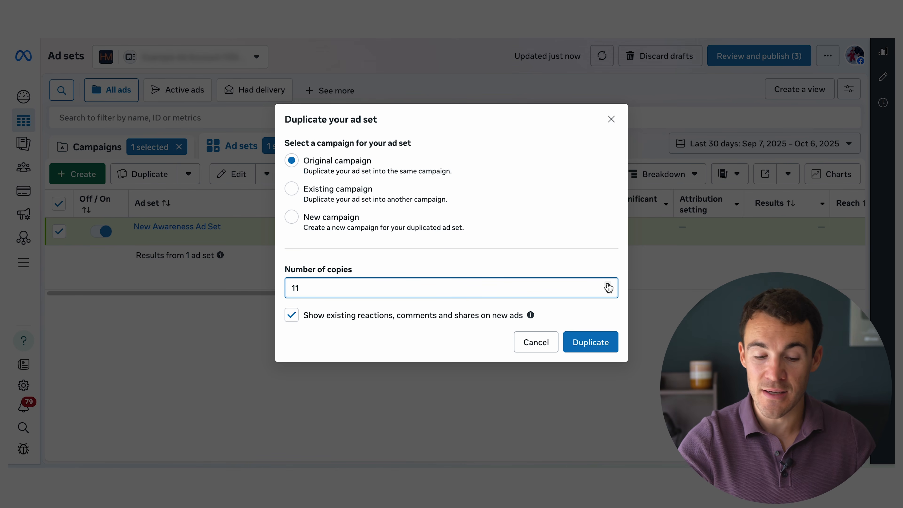
{"action": "left_click", "coordinate": [608, 284]}
{"action": "left_click", "coordinate": [608, 285]}
{"action": "left_click", "coordinate": [600, 349]}
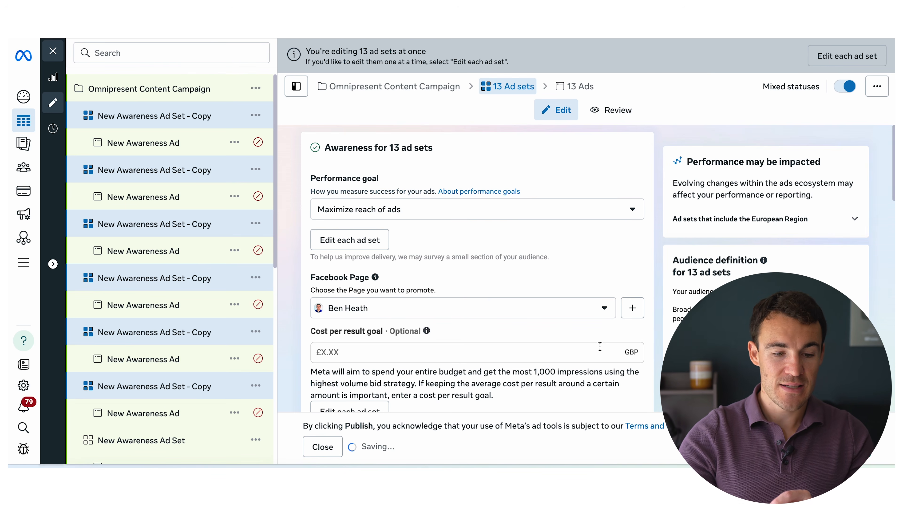
Close the bulk editor for the copied ad sets and deselect all of them in the ad set list.
{"action": "left_click", "coordinate": [57, 53]}
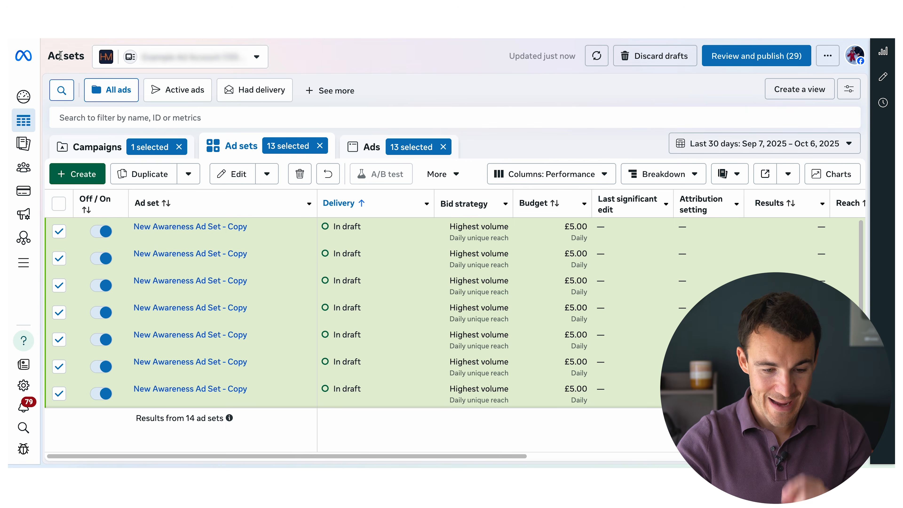
{"action": "left_click", "coordinate": [59, 232]}
{"action": "left_click", "coordinate": [59, 259]}
{"action": "left_click", "coordinate": [59, 285]}
{"action": "left_click", "coordinate": [59, 313]}
{"action": "left_click", "coordinate": [59, 340]}
{"action": "left_click", "coordinate": [60, 367]}
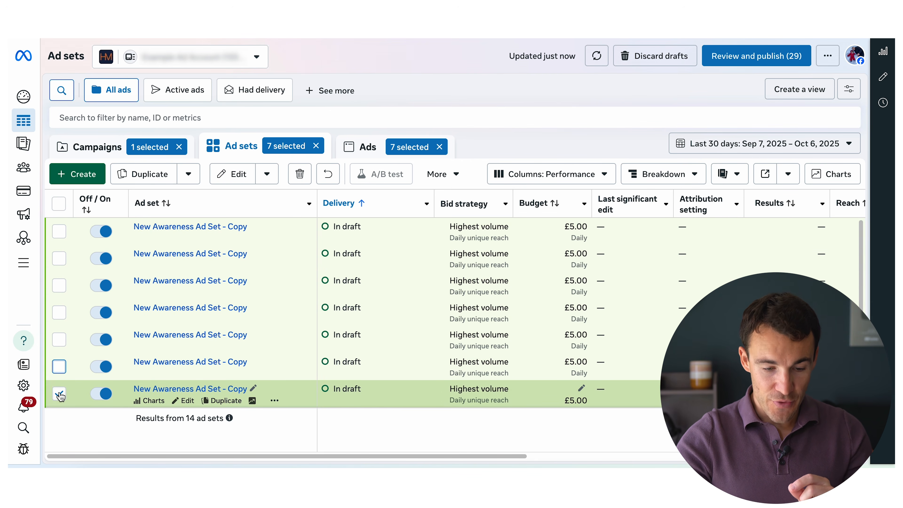
{"action": "left_click", "coordinate": [59, 204]}
{"action": "left_click", "coordinate": [59, 204]}
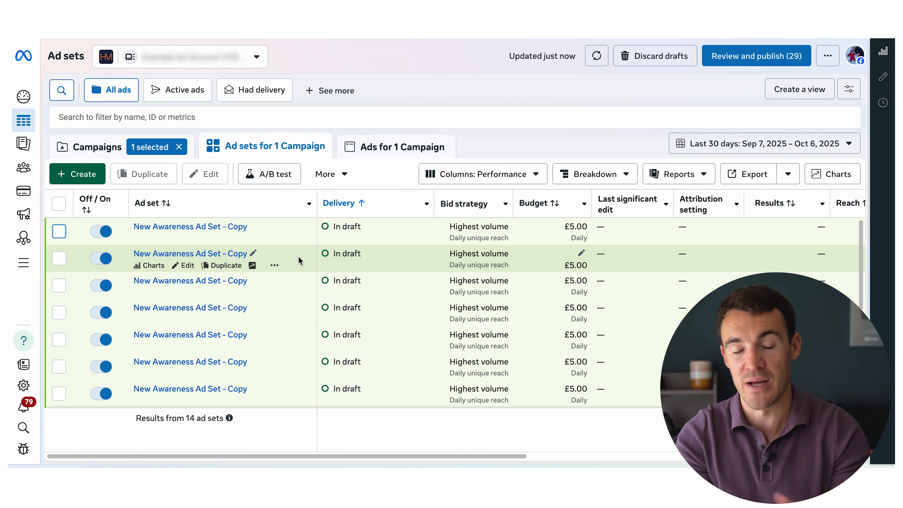
Rename the first four ad set copies Value Ad Set 1, Value Ad Set 2, Value Ad Set 3 and Value Ad Set 4.
{"action": "left_click", "coordinate": [253, 226]}
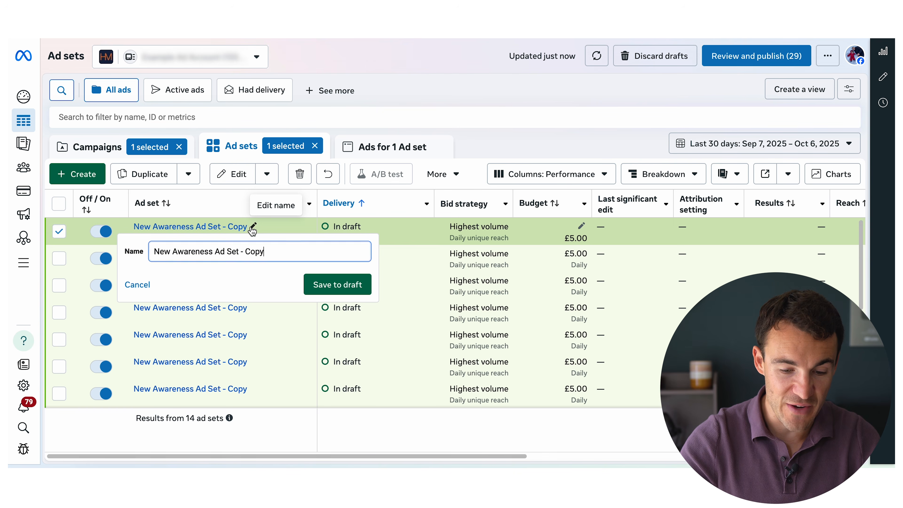
{"action": "left_click_drag", "start_coordinate": [269, 252], "coordinate": [146, 256]}
{"action": "type", "text": "Val"}
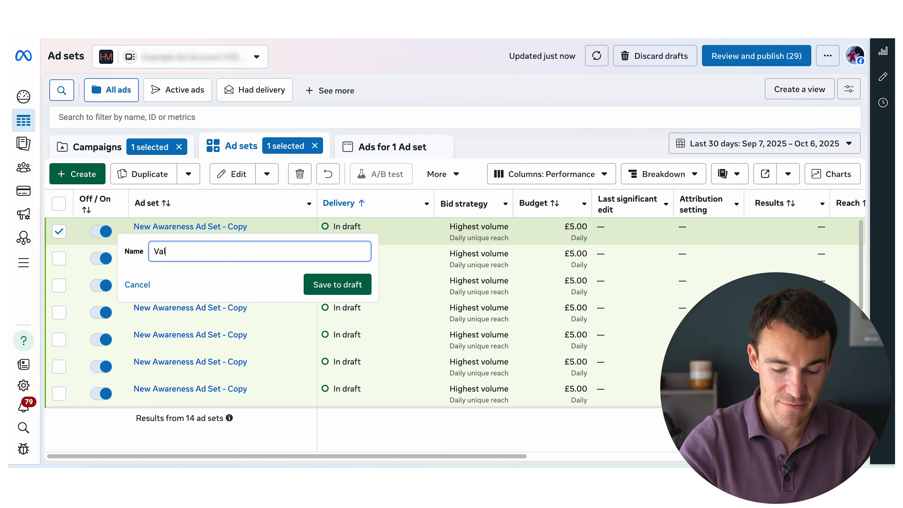
{"action": "type", "text": "ue Ad Set 1"}
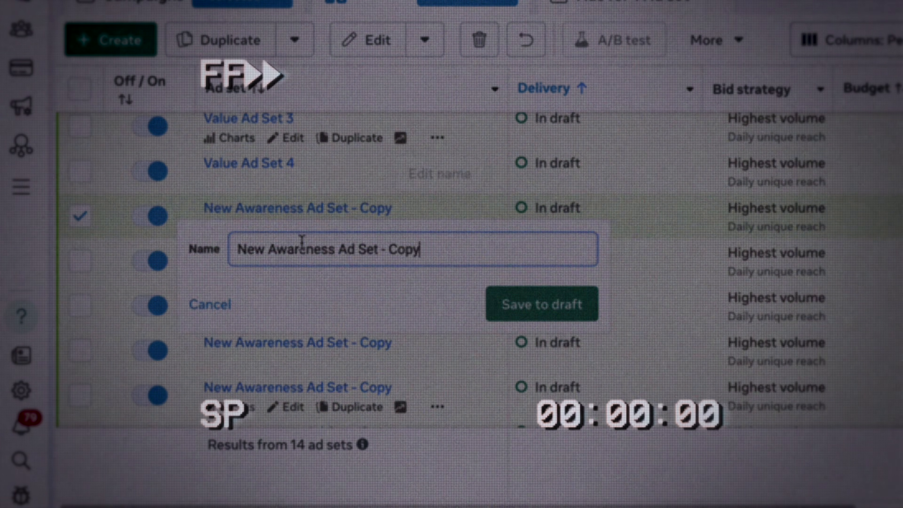
Rename the three ad set copies below Value Ad Set 4 as Demonstration Ad Set 1, 2 and 3.
{"action": "type", "text": "Demonstration Ad Set 2"}
{"action": "left_click", "coordinate": [542, 349]}
{"action": "scroll", "coordinate": [413, 210], "scroll_direction": "down", "scroll_amount": 4}
Rename the three ad set copies below Demonstration Ad Set 3 as Testimonial Ad Set 1, 2 and 3.
{"action": "left_click", "coordinate": [403, 205]}
{"action": "type", "text": "Testimonial Ad Set 1"}
{"action": "left_click", "coordinate": [541, 301]}
{"action": "type", "text": "Testimonial Ad Set 2"}
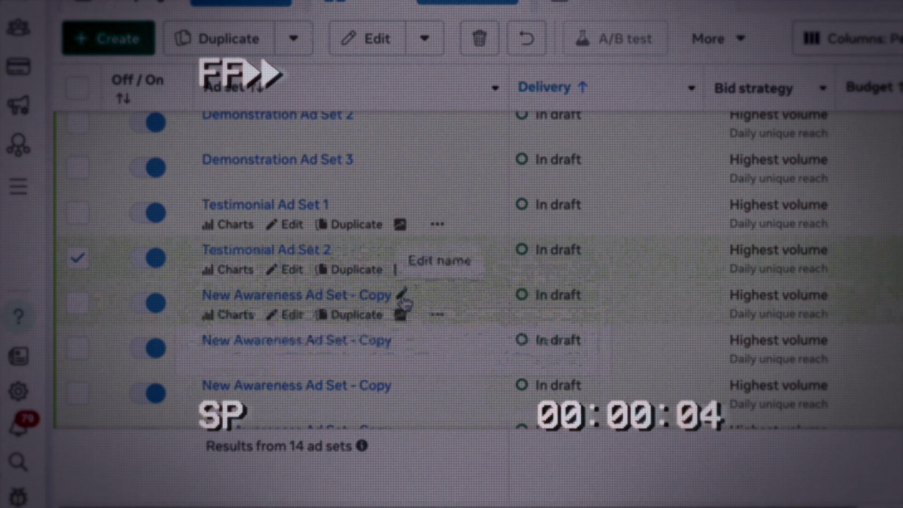
{"action": "scroll", "coordinate": [426, 304], "scroll_direction": "up", "scroll_amount": 4}
{"action": "scroll", "coordinate": [427, 309], "scroll_direction": "down", "scroll_amount": 4}
{"action": "type", "text": "Testimonial Ad Set 3"}
Rename the remaining ad sets Testimonial Ad Set 4, CTA Ad Set 1, CTA Ad Set 2 and CTA Ad Set 3.
{"action": "left_click", "coordinate": [402, 373]}
{"action": "type", "text": "Testimonial Ad Set 4CTA Ad Set 1"}
{"action": "left_click", "coordinate": [402, 353]}
{"action": "type", "text": "CTA Ad Set 2CTA Ad Set 3"}
{"action": "scroll", "coordinate": [491, 336], "scroll_direction": "up", "scroll_amount": 5}
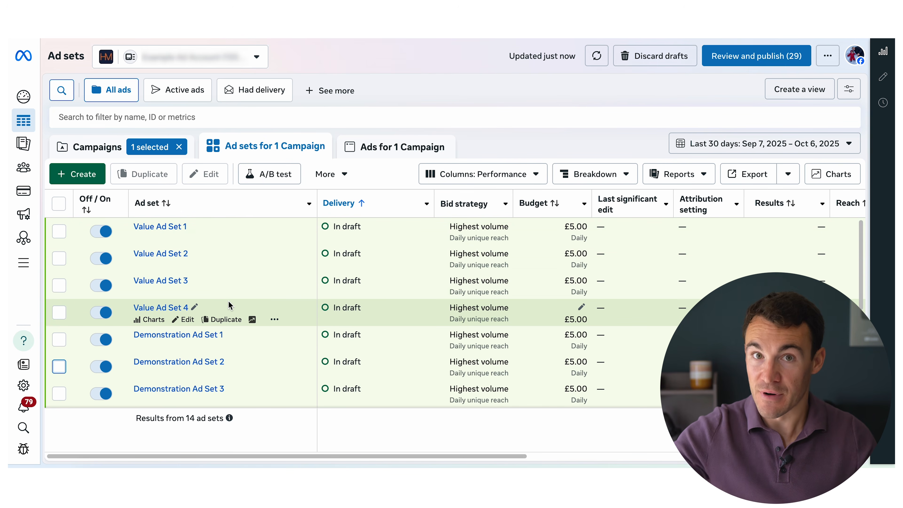
Set the frequency cap of Value Ad Set 1 to 1 time every 7 days.
{"action": "scroll", "coordinate": [285, 309], "scroll_direction": "down", "scroll_amount": 2}
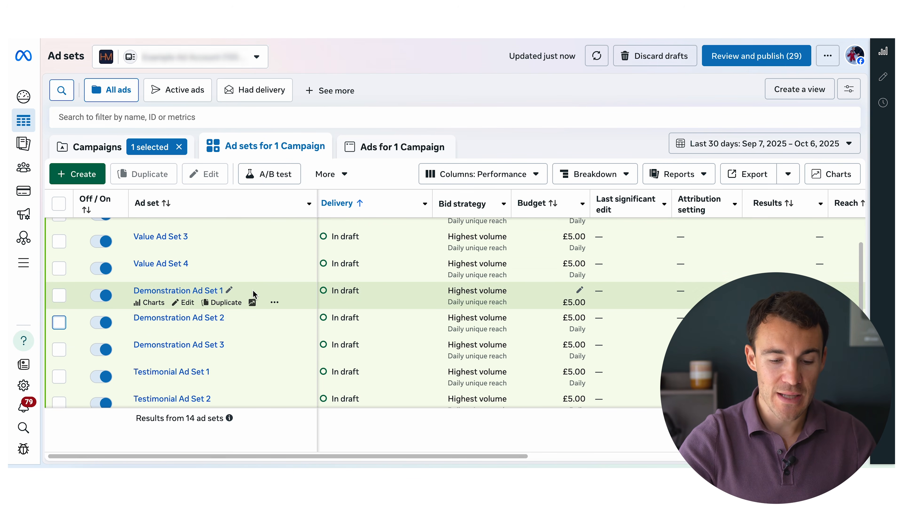
{"action": "scroll", "coordinate": [266, 338], "scroll_direction": "down", "scroll_amount": 3}
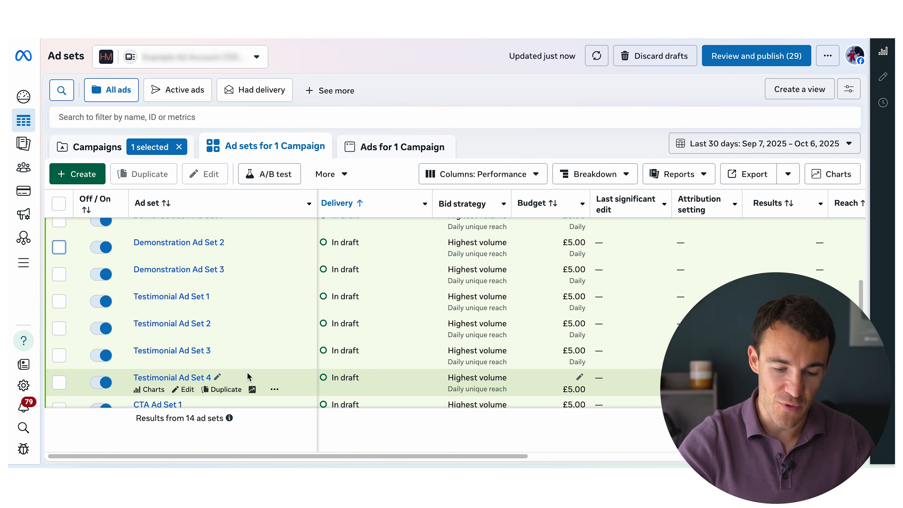
{"action": "scroll", "coordinate": [271, 379], "scroll_direction": "down", "scroll_amount": 3}
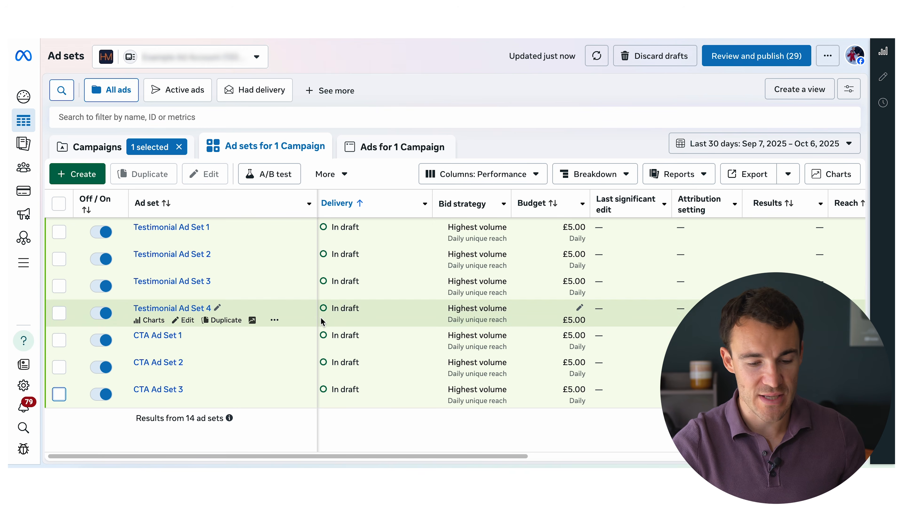
{"action": "scroll", "coordinate": [269, 258], "scroll_direction": "up", "scroll_amount": 5}
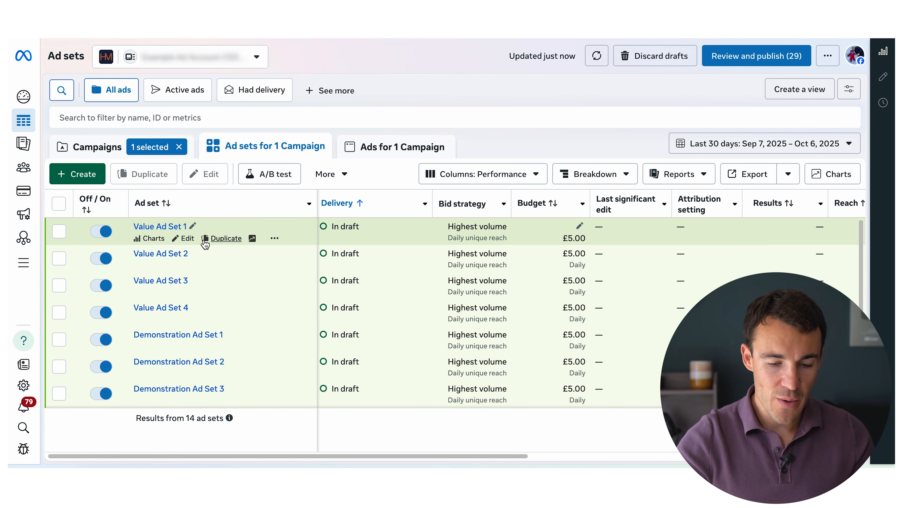
{"action": "left_click", "coordinate": [188, 239]}
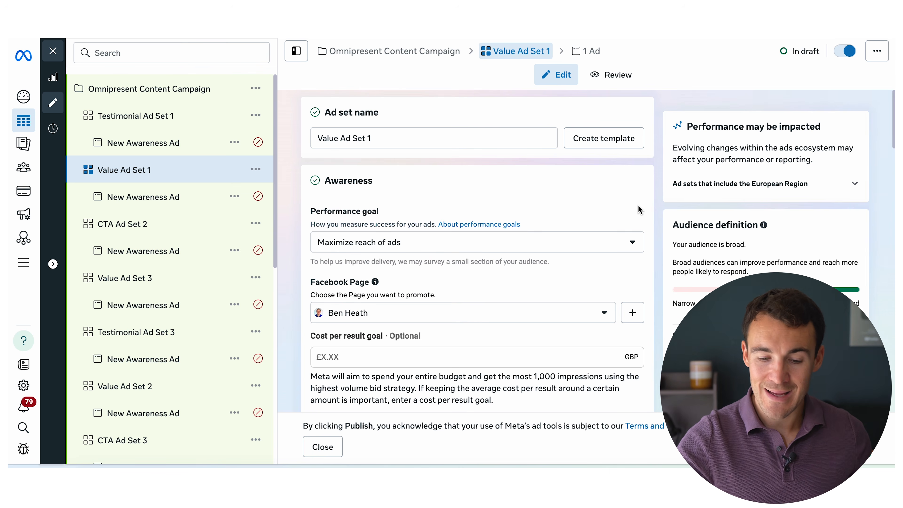
{"action": "scroll", "coordinate": [653, 241], "scroll_direction": "down", "scroll_amount": 6}
{"action": "scroll", "coordinate": [653, 241], "scroll_direction": "down", "scroll_amount": 2}
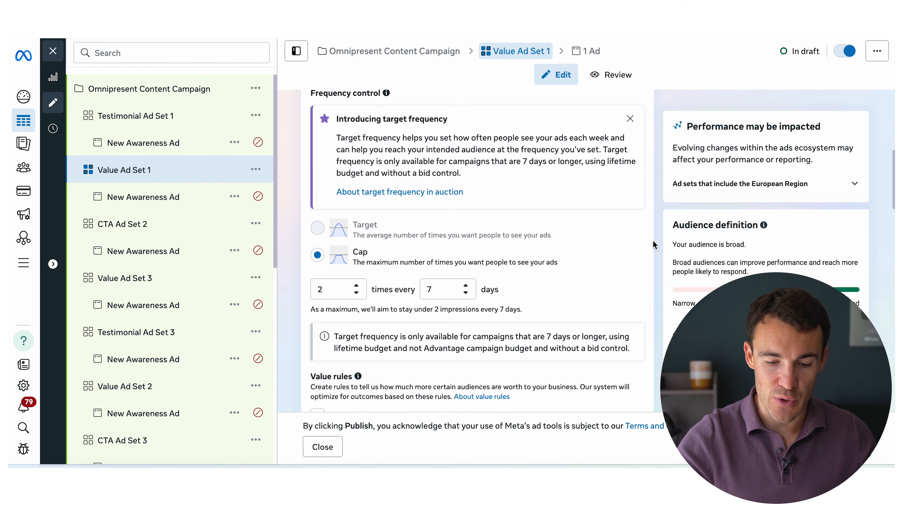
{"action": "left_click", "coordinate": [356, 291]}
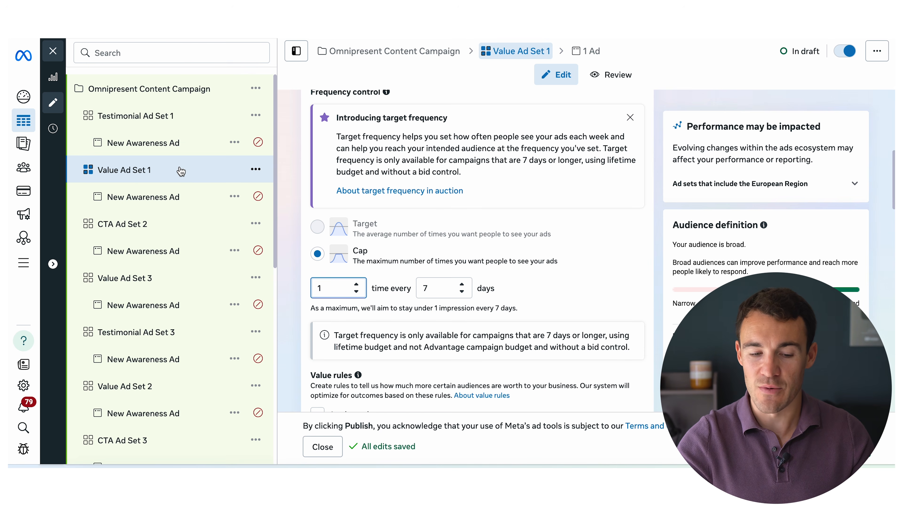
Check when the Target frequency option is available, and leave the Value Ad Set 1 editor with the ad set deselected.
{"action": "mouse_move", "coordinate": [410, 224]}
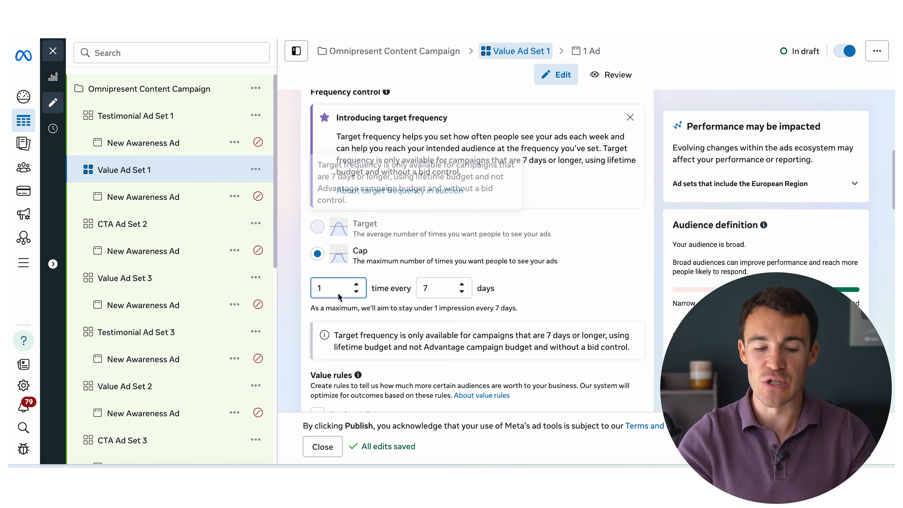
{"action": "mouse_move", "coordinate": [522, 225]}
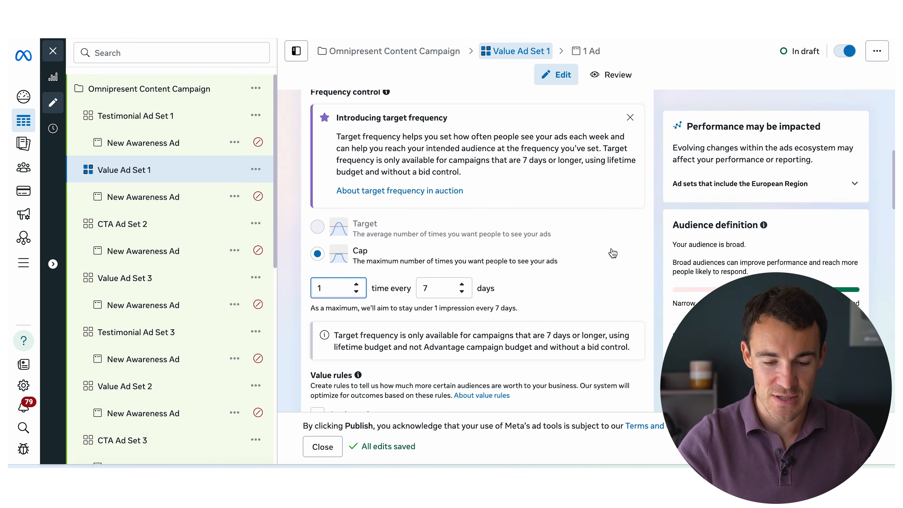
{"action": "mouse_move", "coordinate": [608, 235]}
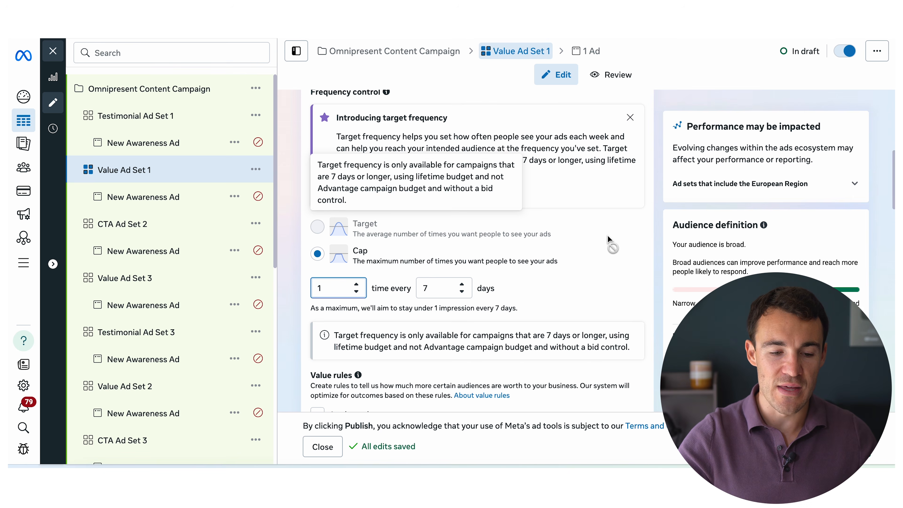
{"action": "scroll", "coordinate": [352, 184], "scroll_direction": "up", "scroll_amount": 5}
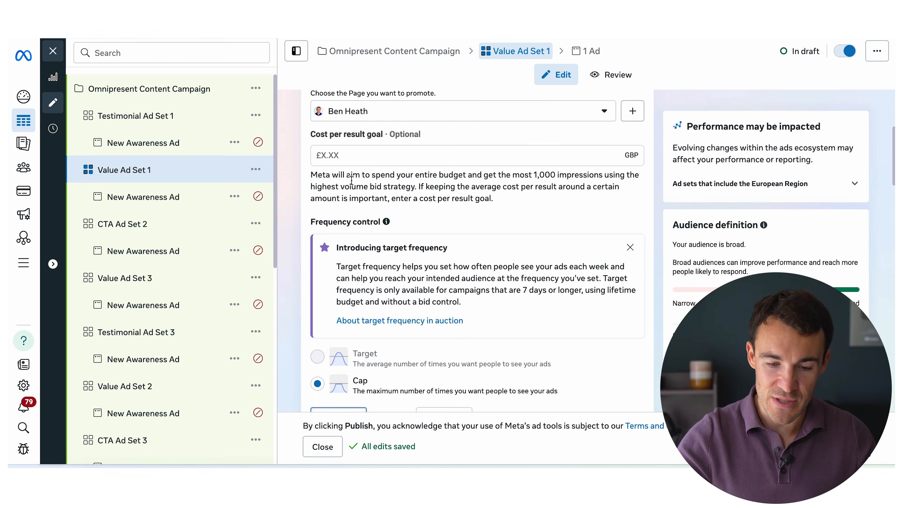
{"action": "left_click", "coordinate": [53, 50]}
{"action": "left_click", "coordinate": [59, 231]}
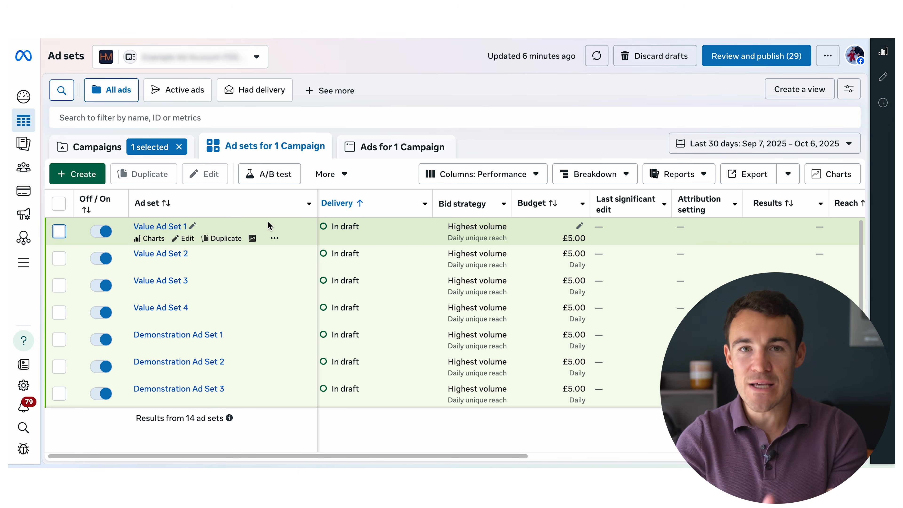
{"action": "scroll", "coordinate": [305, 318], "scroll_direction": "down", "scroll_amount": 3}
{"action": "scroll", "coordinate": [246, 322], "scroll_direction": "up", "scroll_amount": 2}
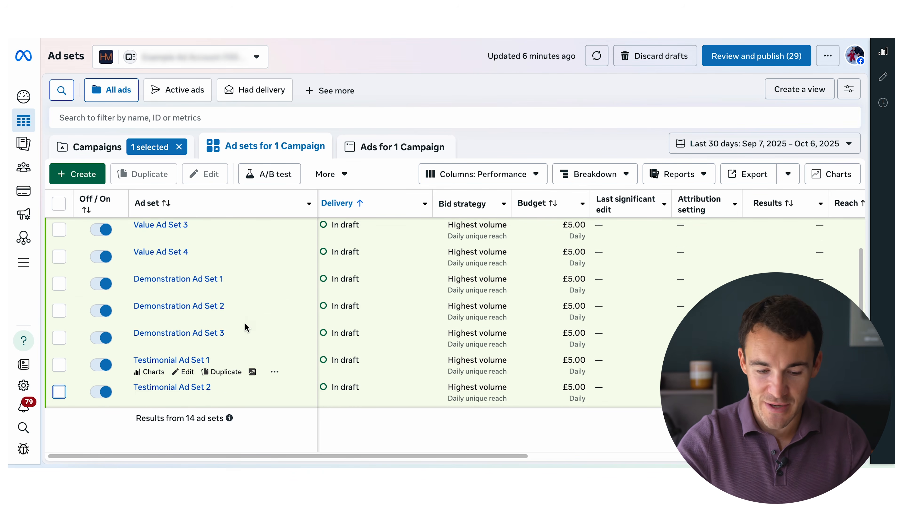
{"action": "scroll", "coordinate": [245, 313], "scroll_direction": "down", "scroll_amount": 3}
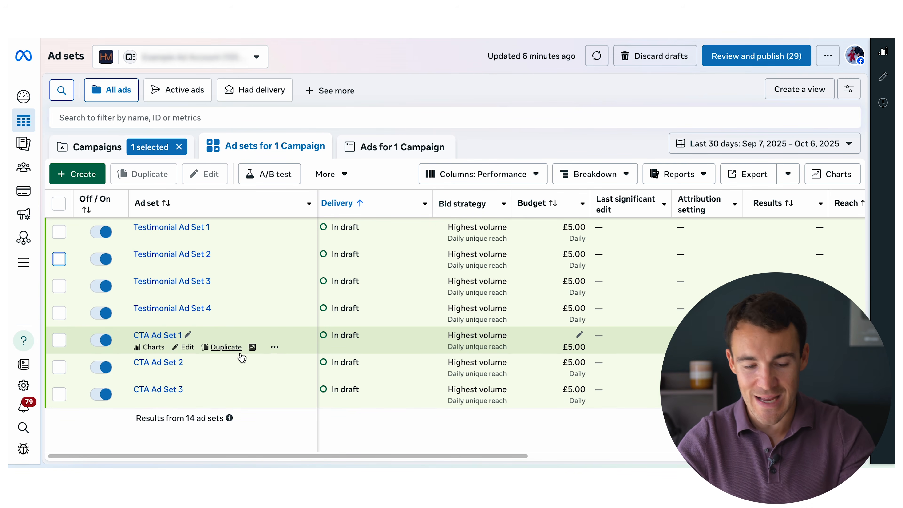
{"action": "scroll", "coordinate": [242, 357], "scroll_direction": "up", "scroll_amount": 4}
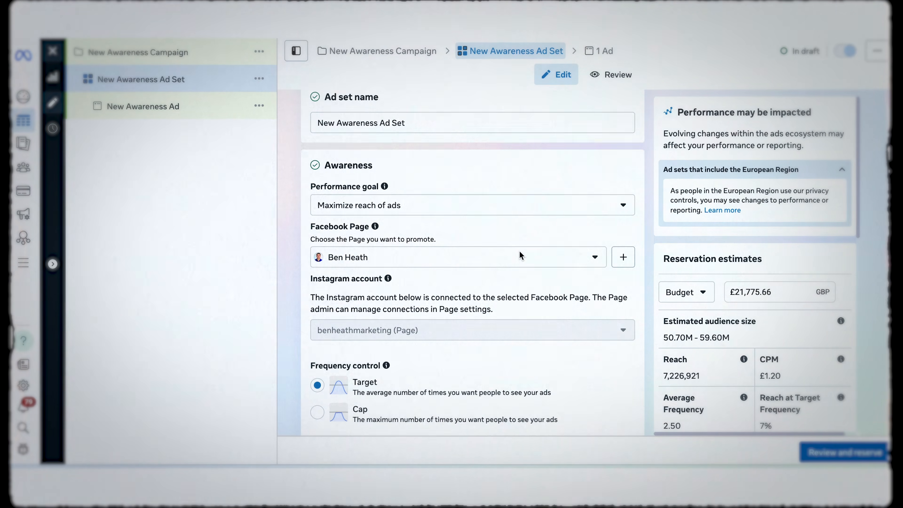
Examine the Ad sequencing option and its description in the New Awareness Ad Set settings.
{"action": "scroll", "coordinate": [520, 255], "scroll_direction": "down", "scroll_amount": 6}
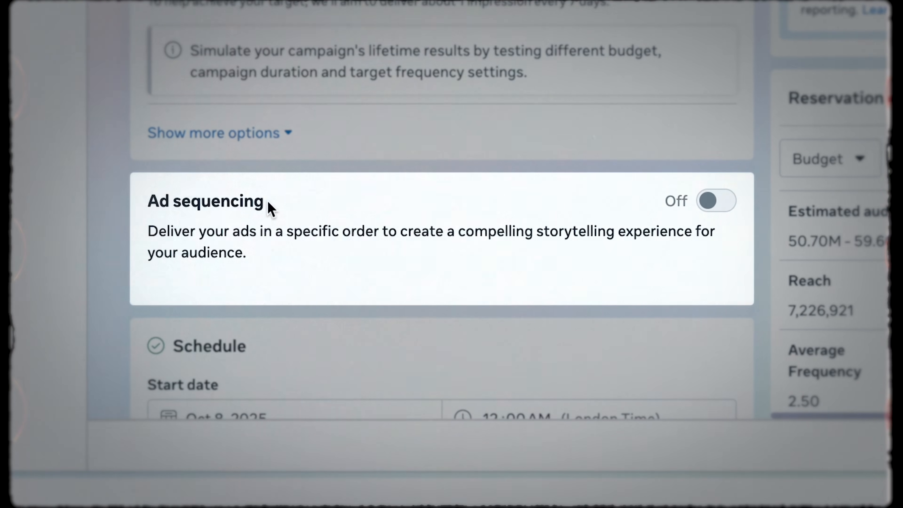
{"action": "left_click_drag", "start_coordinate": [262, 256], "coordinate": [131, 237]}
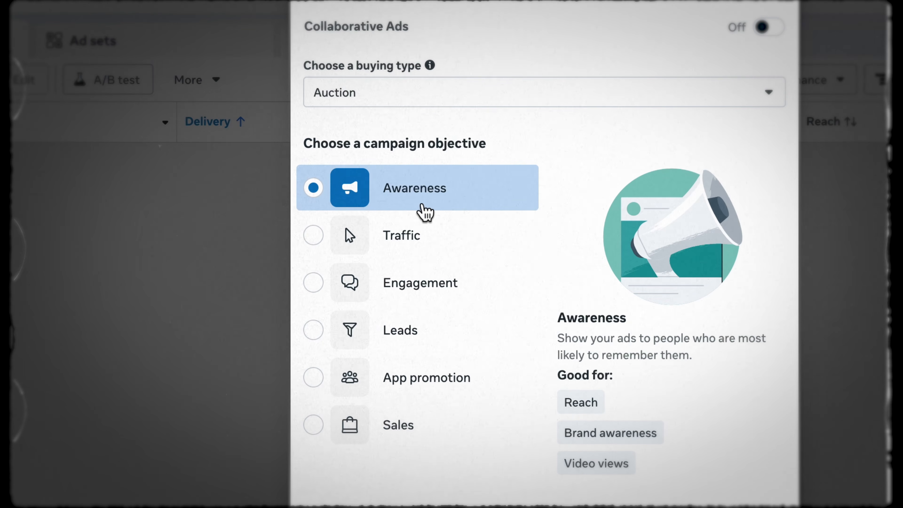
Choose the Awareness objective and limit the ad set's frequency cap to 1 time every 7 days.
{"action": "left_click", "coordinate": [416, 298]}
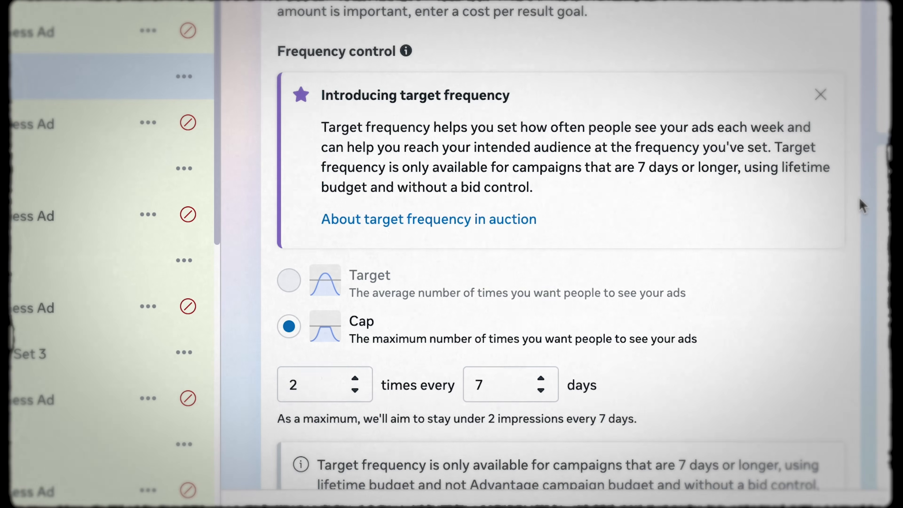
{"action": "scroll", "coordinate": [595, 208], "scroll_direction": "down", "scroll_amount": 3}
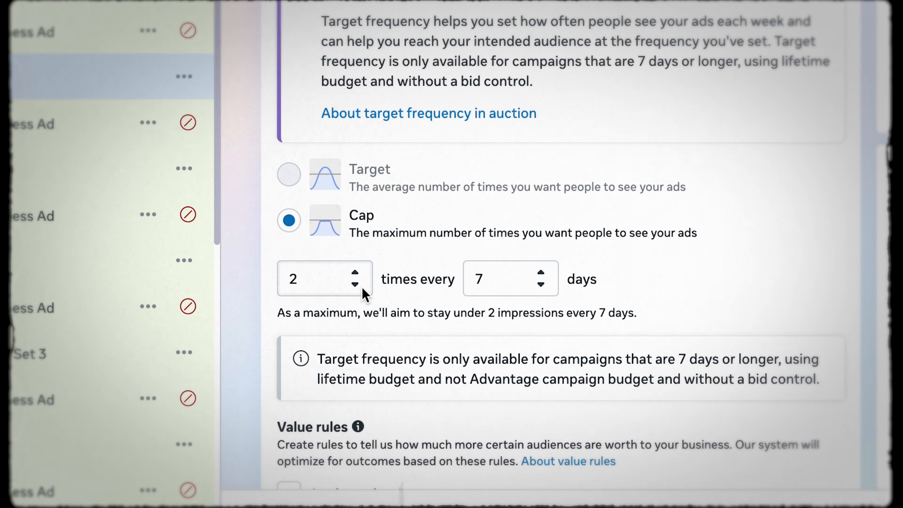
{"action": "left_click", "coordinate": [355, 284]}
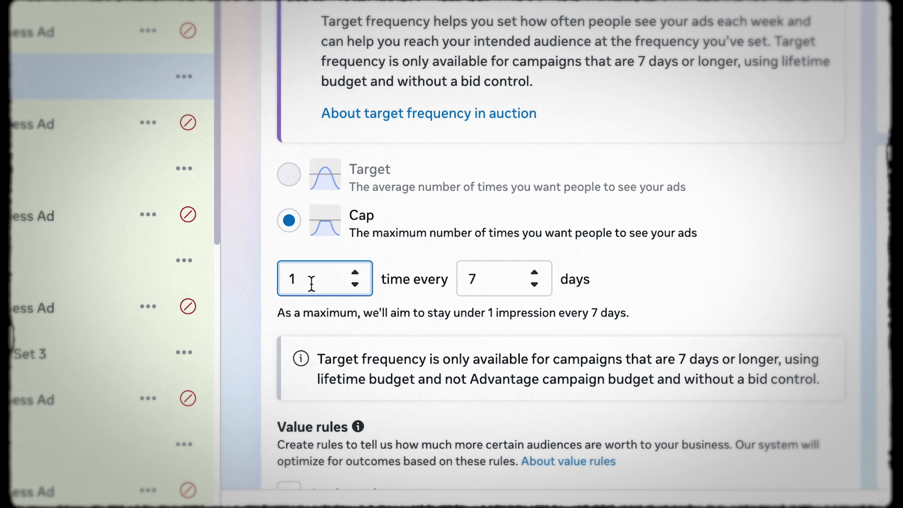